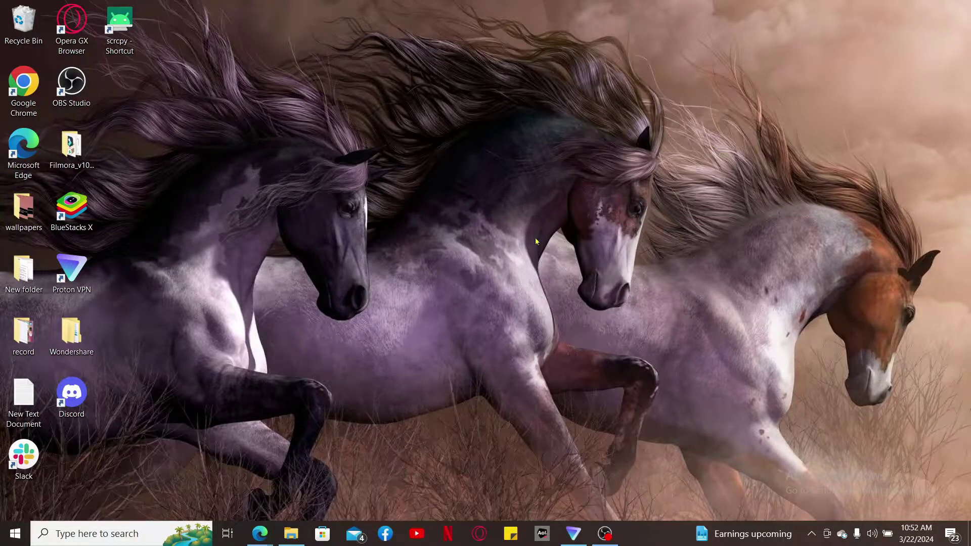
Go to marketplace.walmart.com in Edge and start the Join Marketplace seller signup
{"action": "left_click", "coordinate": [260, 534]}
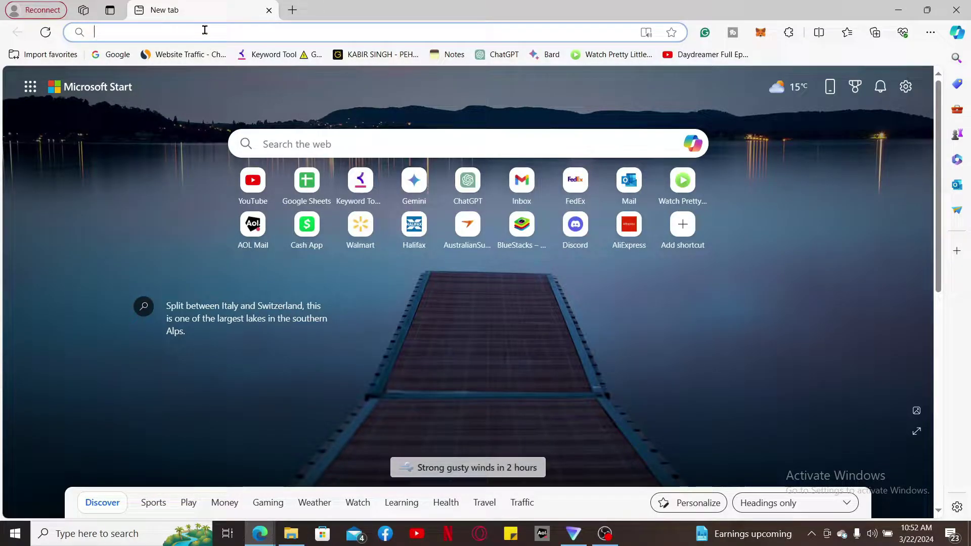
{"action": "type", "text": "marketplace.walmart.com"}
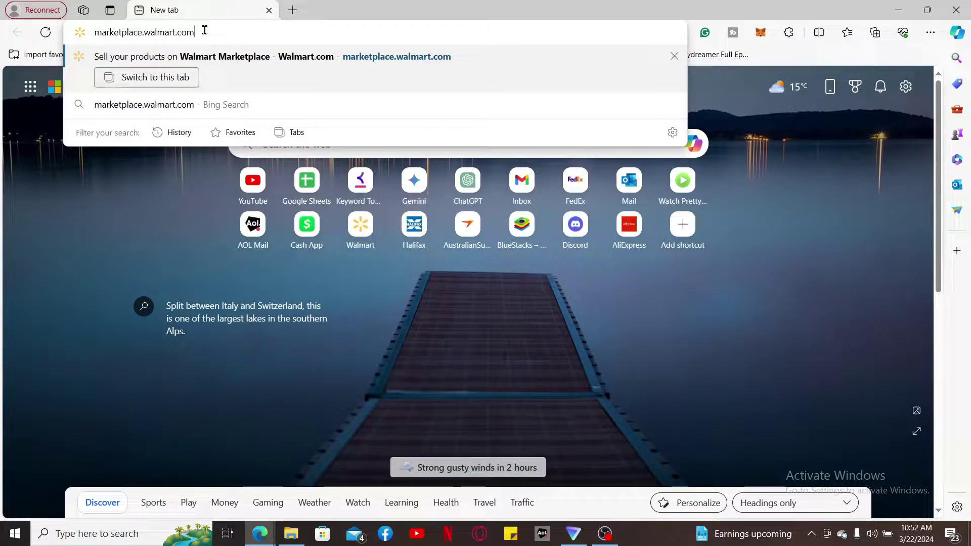
{"action": "key", "text": "Return"}
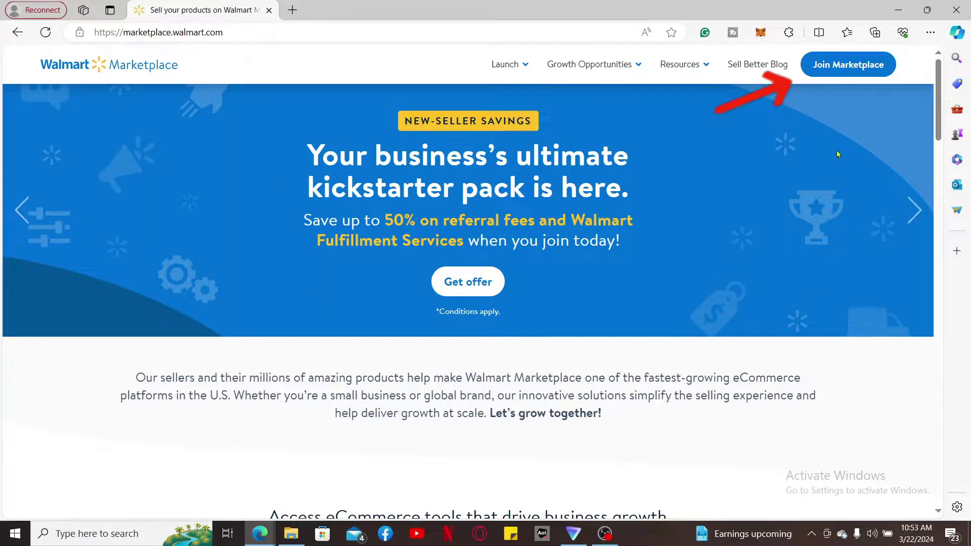
{"action": "left_click", "coordinate": [830, 75]}
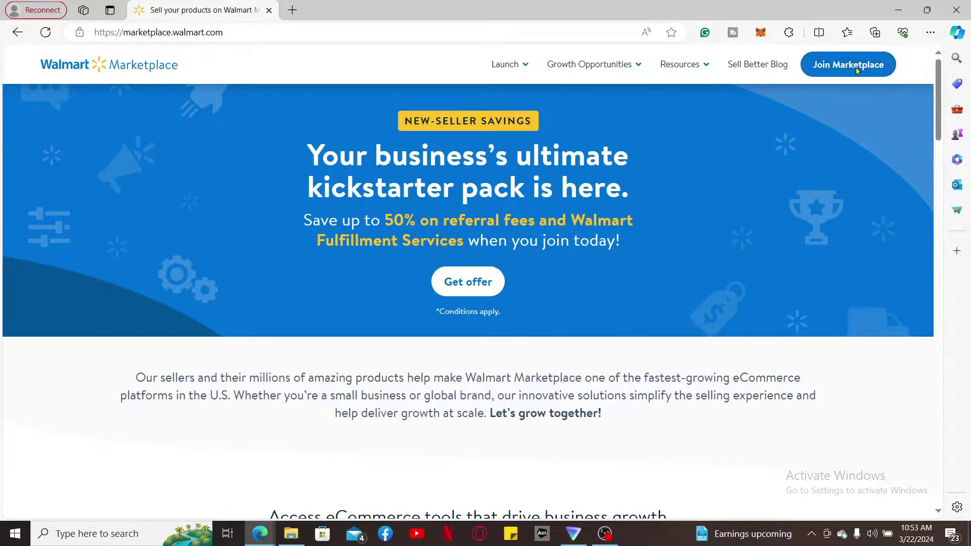
Set the legal business name to xyz.co from the saved suggestions
{"action": "scroll", "coordinate": [482, 344], "scroll_direction": "down", "scroll_amount": 2}
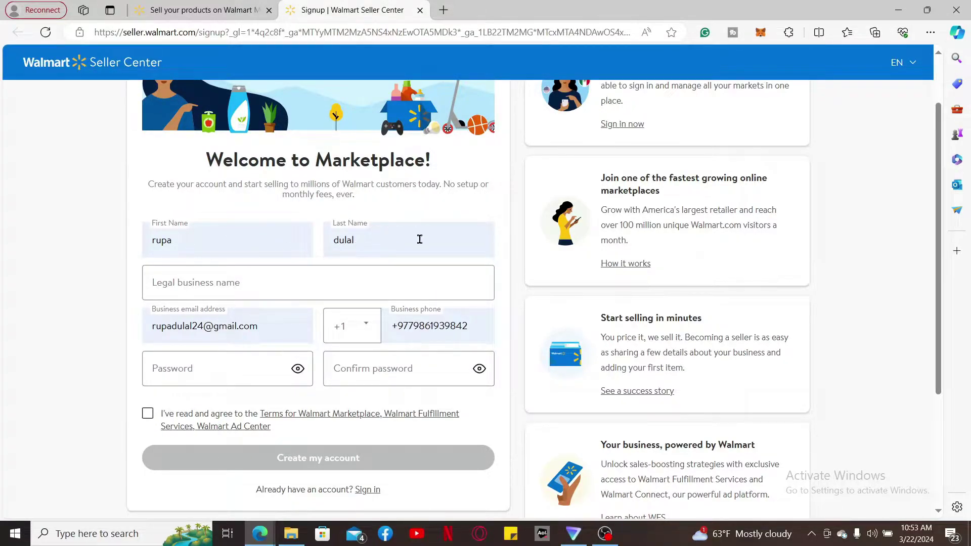
{"action": "left_click", "coordinate": [327, 284]}
{"action": "left_click", "coordinate": [241, 332]}
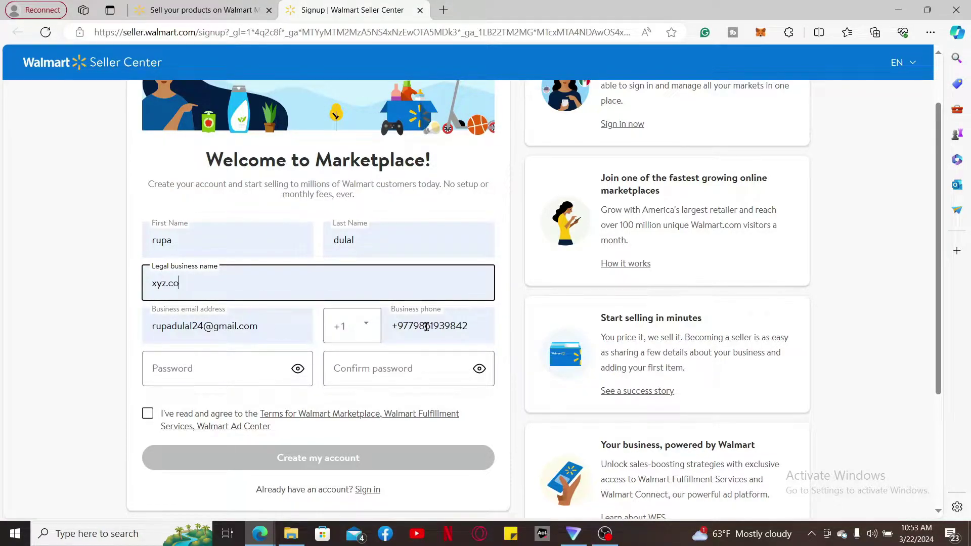
Fill the password from a saved account, confirm it, and agree to the marketplace terms
{"action": "left_click", "coordinate": [218, 368]}
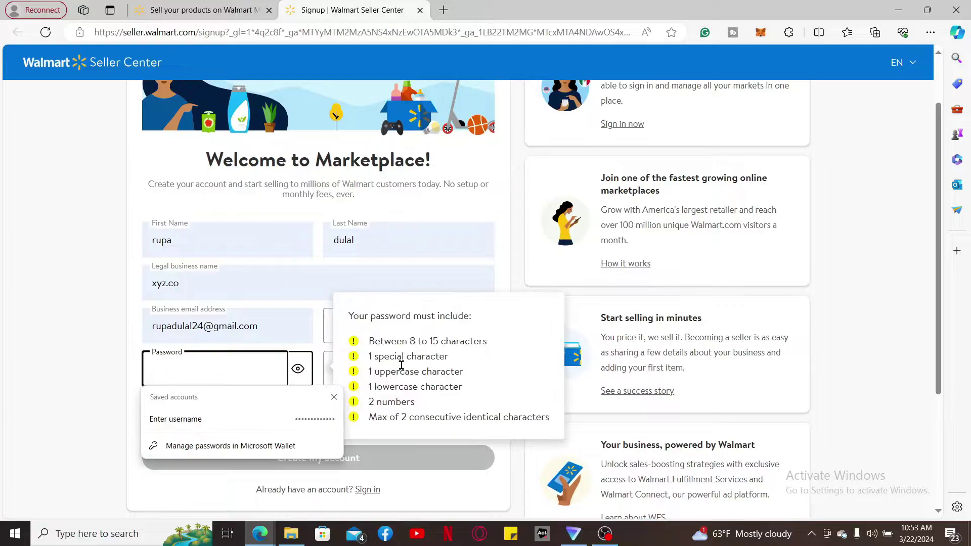
{"action": "left_click", "coordinate": [213, 419]}
{"action": "left_click", "coordinate": [398, 369]}
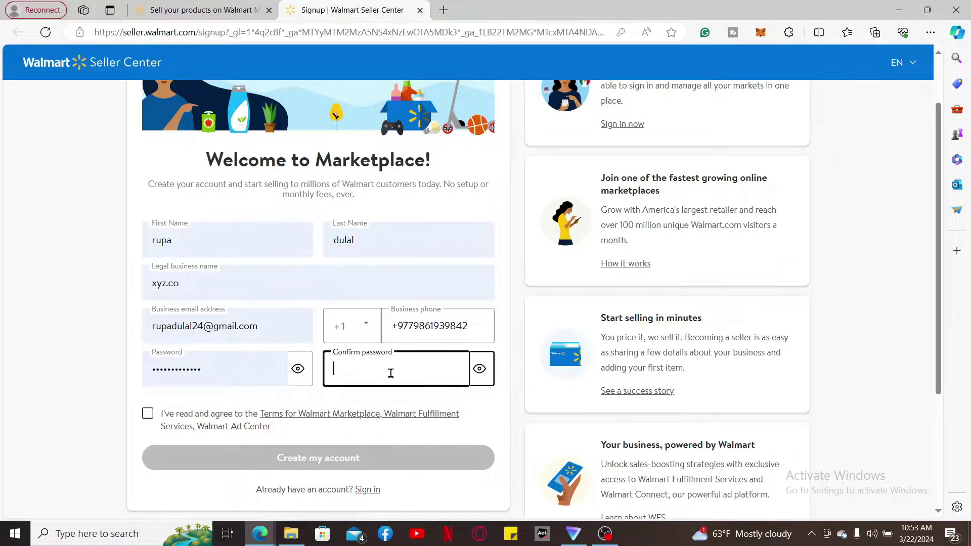
{"action": "type", "text": "••••"}
{"action": "left_click", "coordinate": [147, 414]}
{"action": "scroll", "coordinate": [542, 307], "scroll_direction": "down", "scroll_amount": 20}
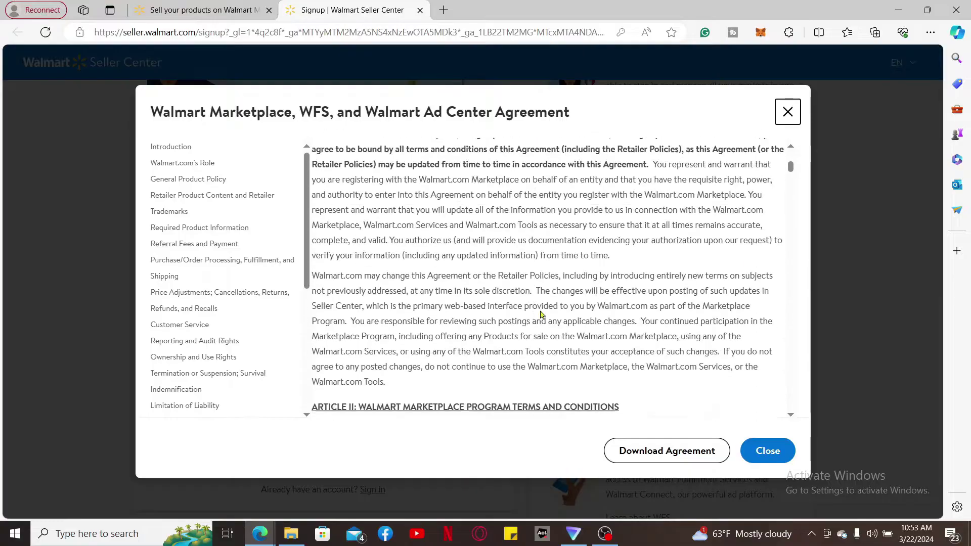
{"action": "scroll", "coordinate": [587, 275], "scroll_direction": "down", "scroll_amount": 10}
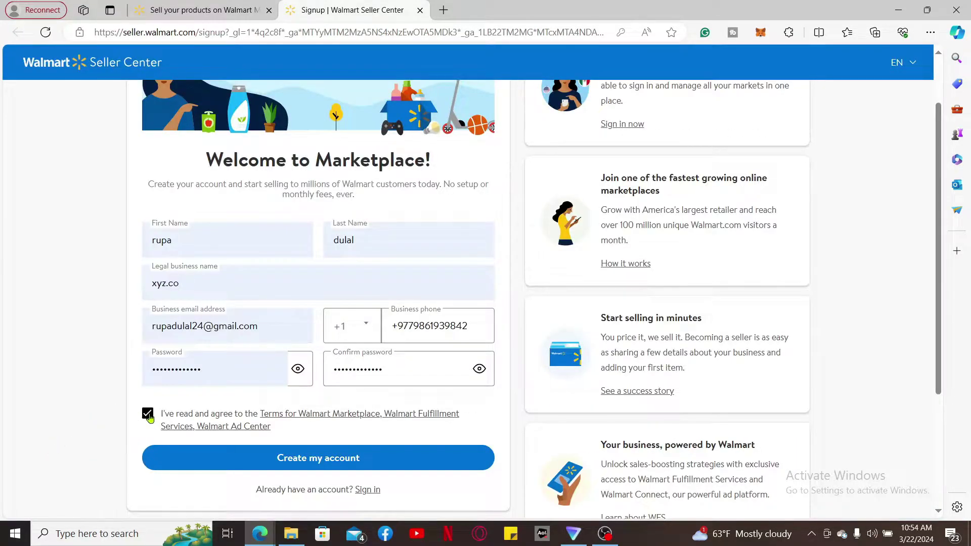
Create the seller account, then use Gmail's Account Verification email link to verify it
{"action": "left_click", "coordinate": [342, 458]}
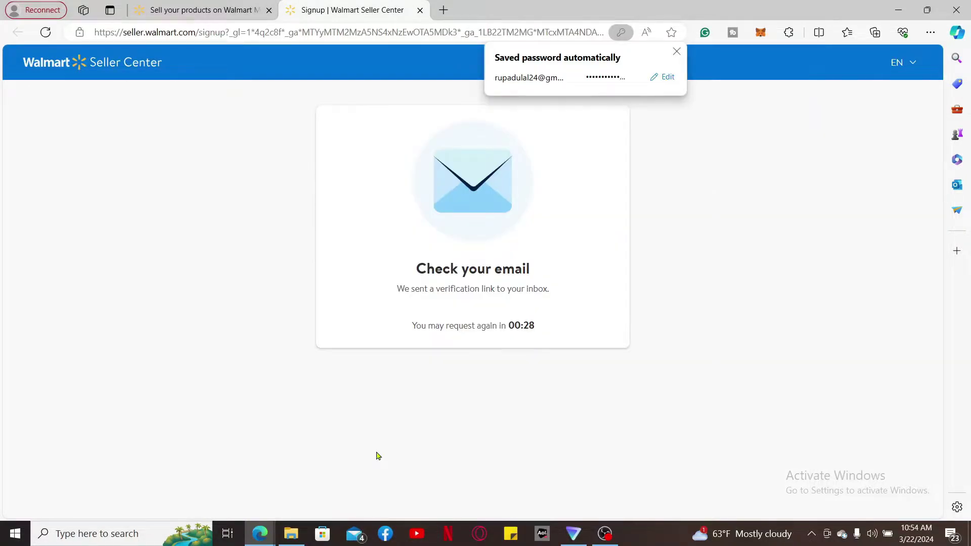
{"action": "left_click", "coordinate": [238, 11]}
{"action": "left_click", "coordinate": [232, 32]}
{"action": "type", "text": "m"}
{"action": "key", "text": "Return"}
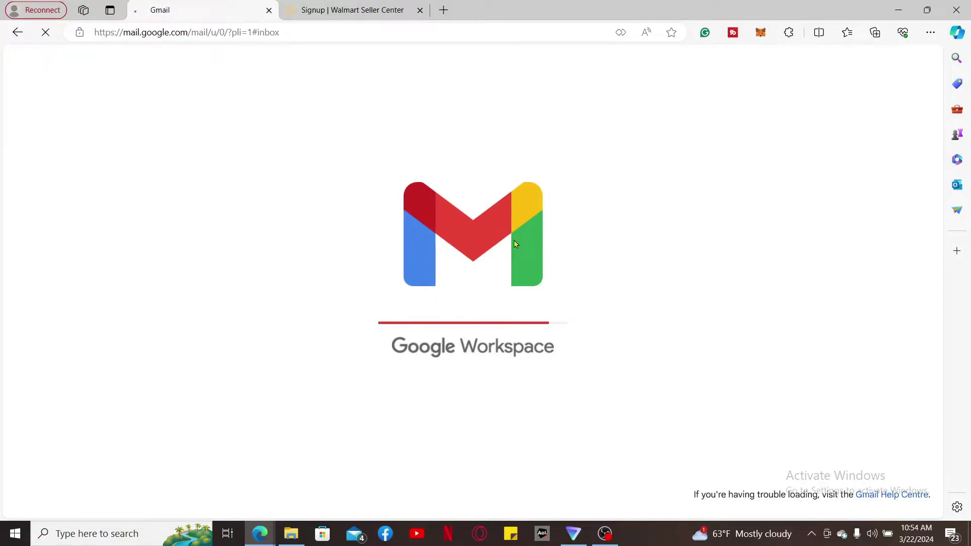
{"action": "scroll", "coordinate": [629, 350], "scroll_direction": "down", "scroll_amount": 1}
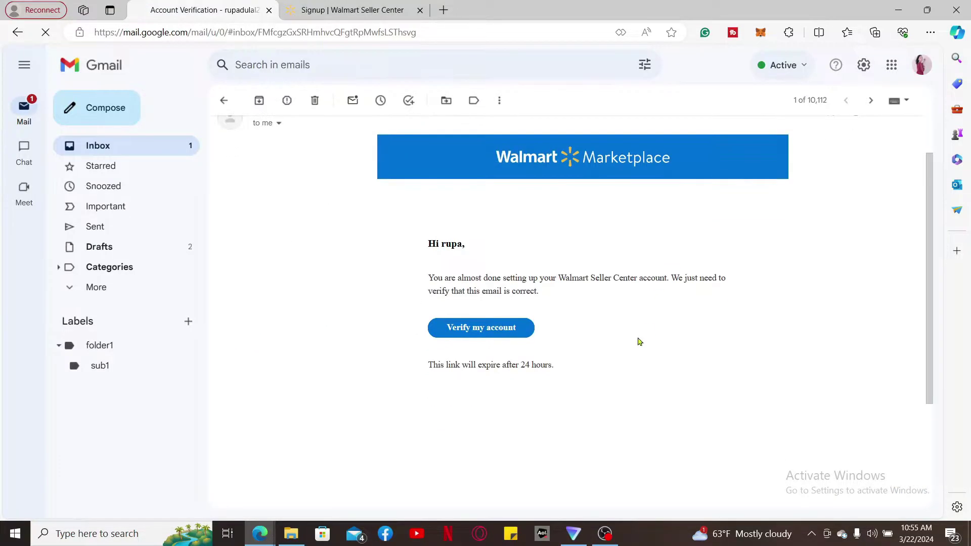
{"action": "left_click", "coordinate": [481, 328]}
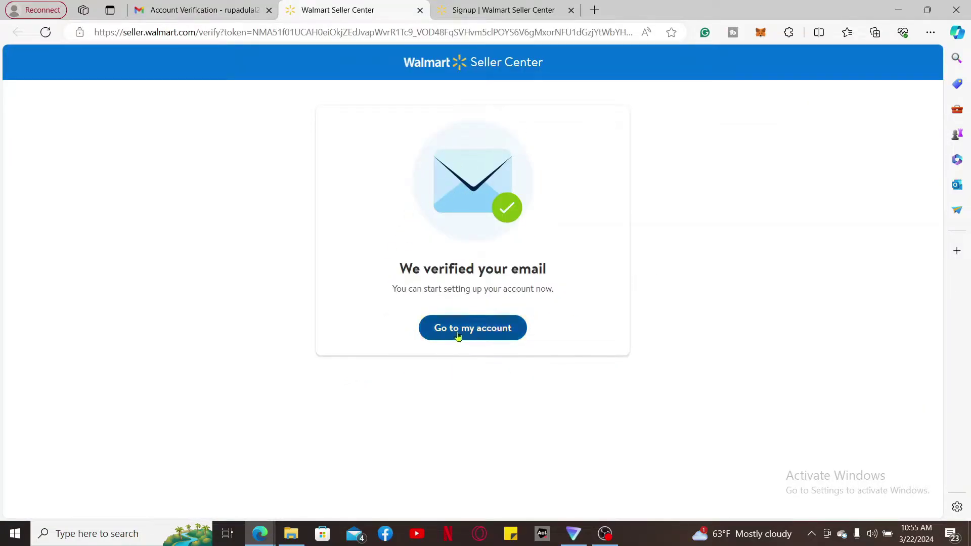
Continue to the new account, log in, and open the sign-in verification code email in Gmail
{"action": "left_click", "coordinate": [481, 333]}
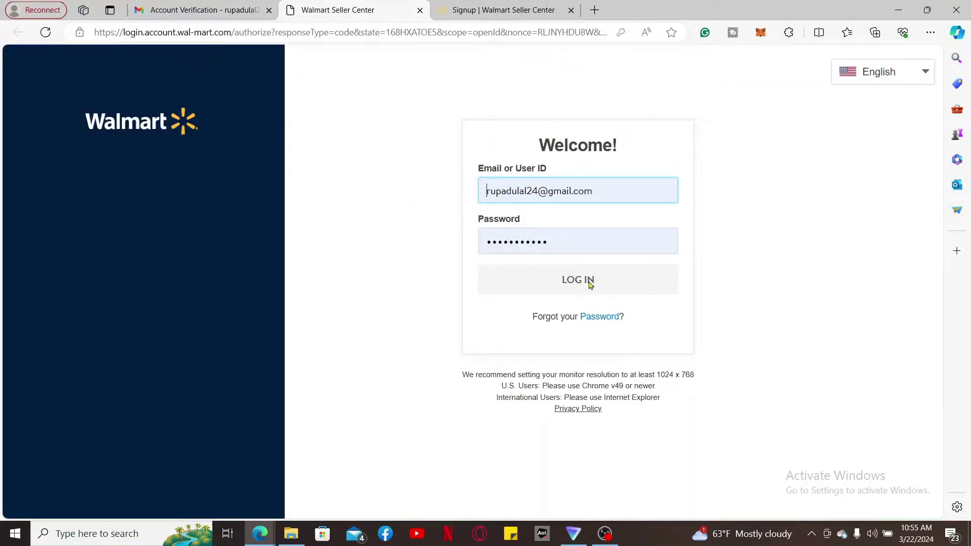
{"action": "left_click", "coordinate": [588, 283]}
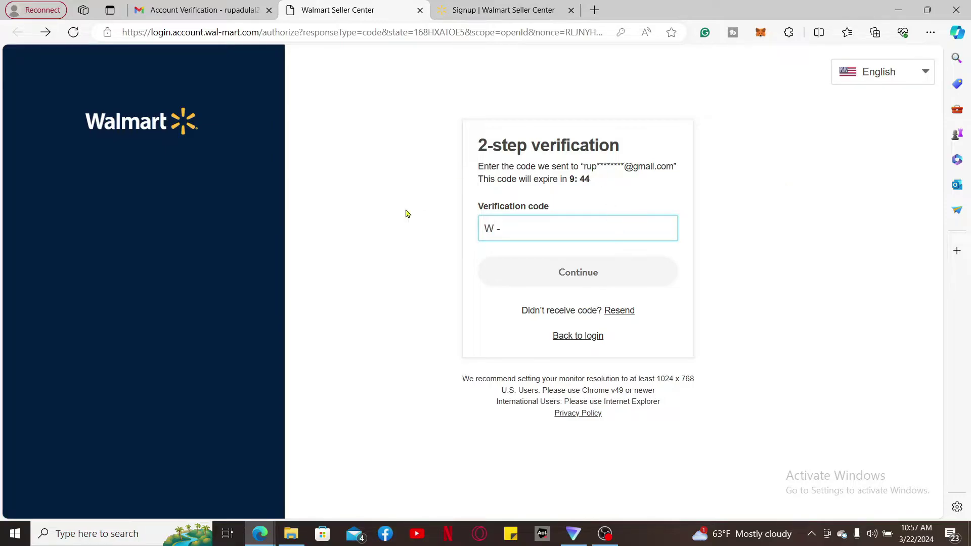
{"action": "left_click", "coordinate": [181, 13]}
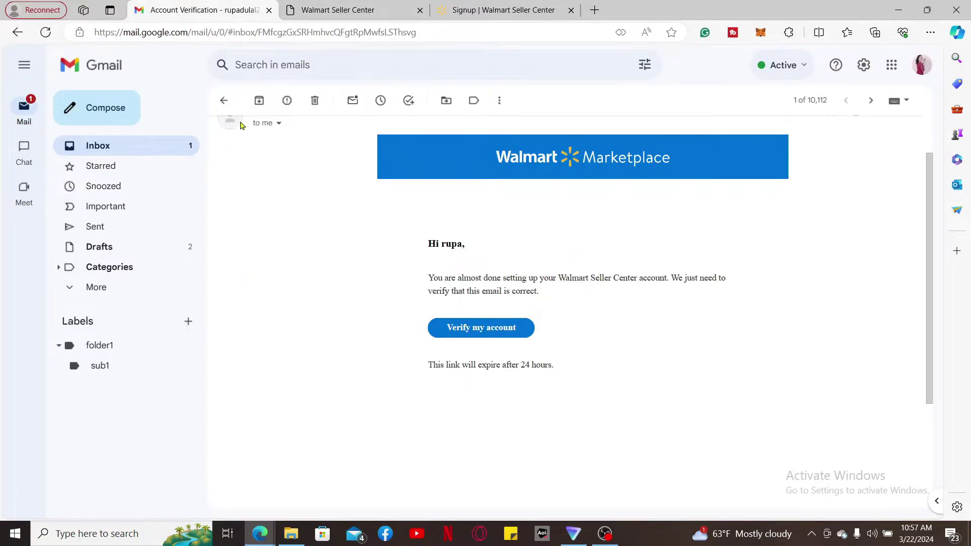
{"action": "left_click", "coordinate": [224, 100]}
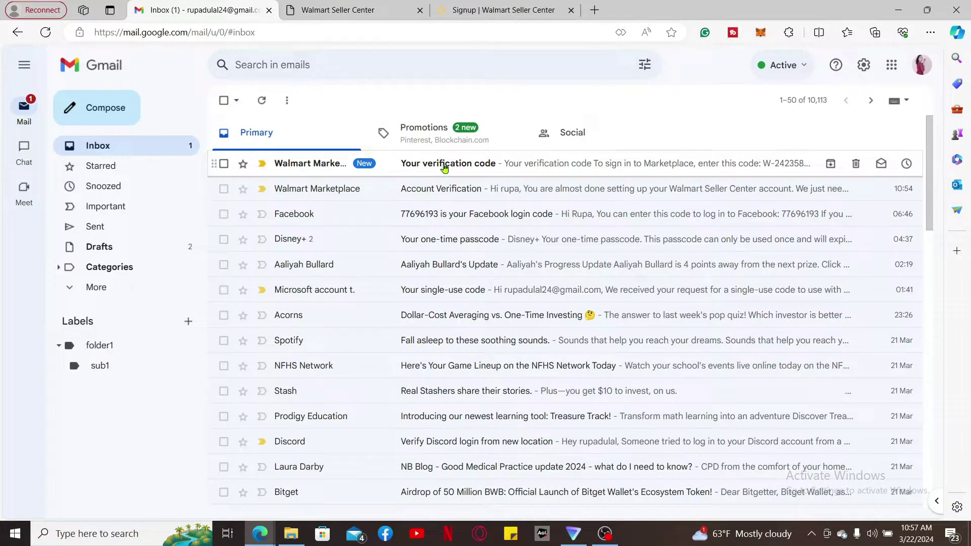
{"action": "left_click", "coordinate": [444, 165]}
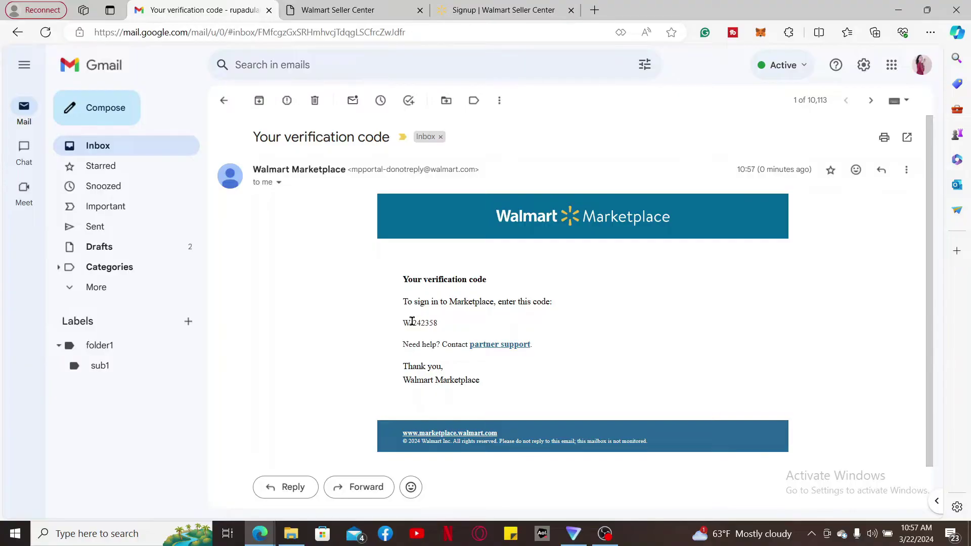
Copy the emailed code into the 2-step Verification code field
{"action": "left_click_drag", "start_coordinate": [412, 321], "coordinate": [438, 324]}
{"action": "key", "text": "ctrl+c"}
{"action": "left_click", "coordinate": [473, 8]}
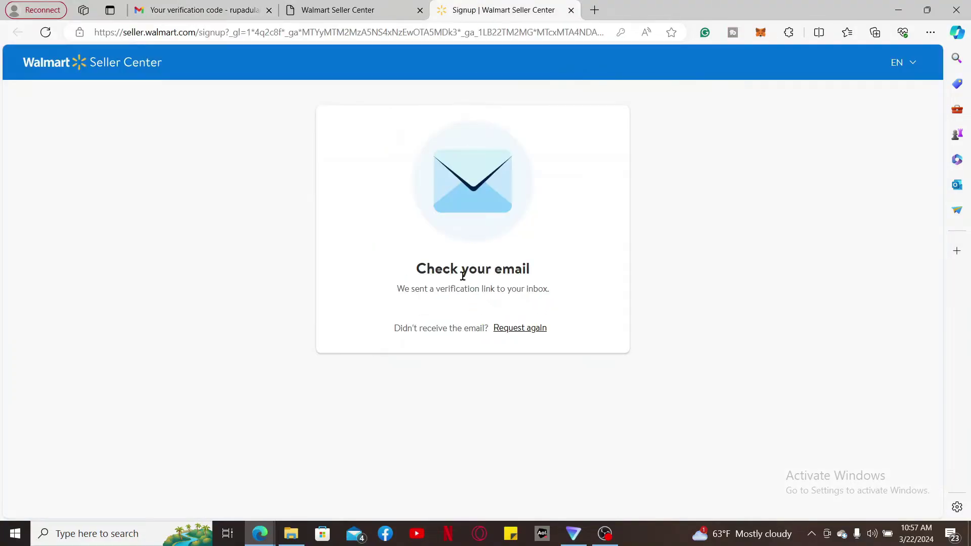
{"action": "left_click", "coordinate": [187, 9]}
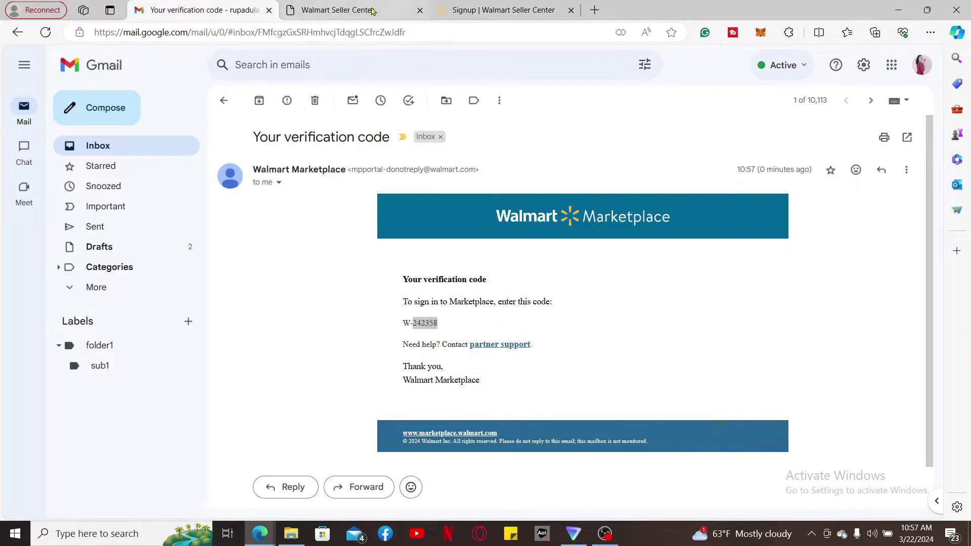
{"action": "left_click", "coordinate": [371, 10]}
{"action": "key", "text": "ctrl+v"}
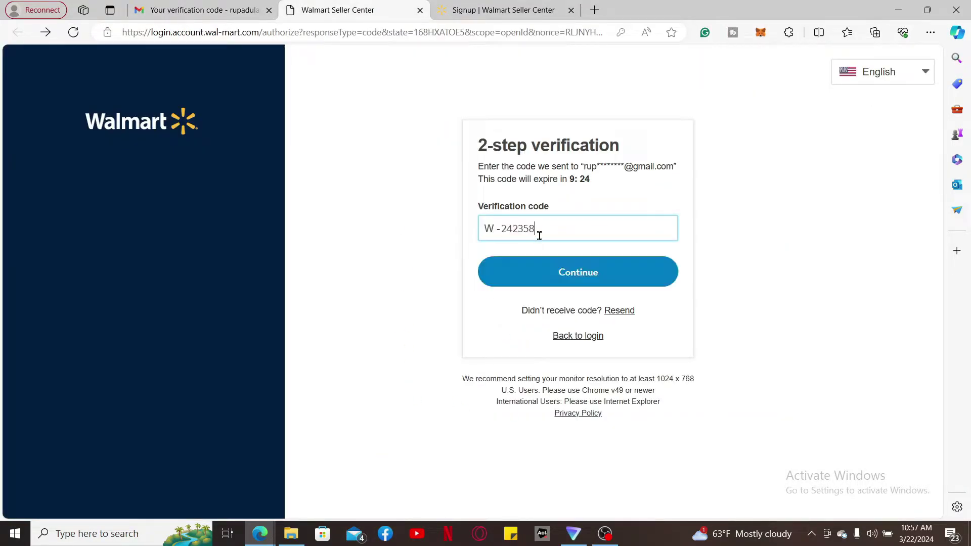
Submit the code, dismiss the congratulations popup, and review then close the Get verified form
{"action": "left_click", "coordinate": [589, 283]}
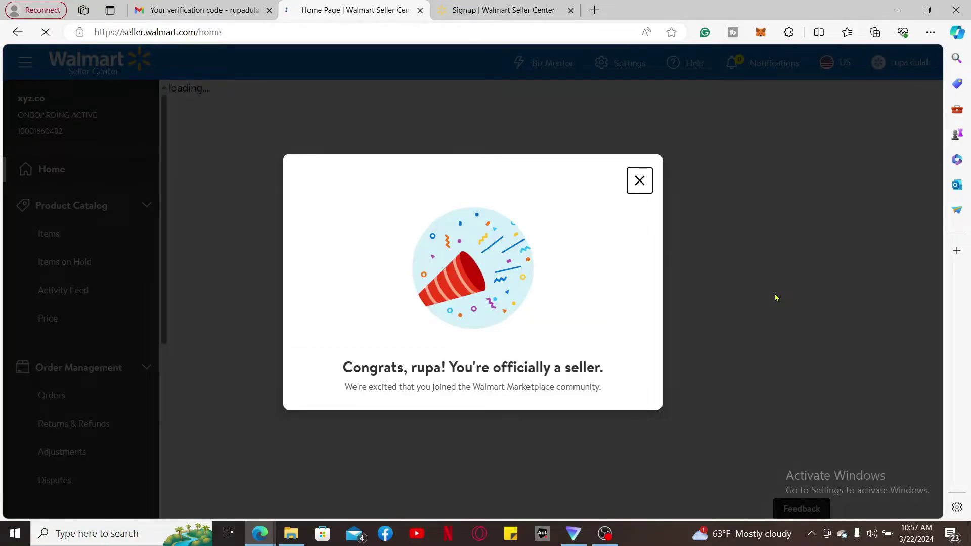
{"action": "left_click", "coordinate": [639, 181]}
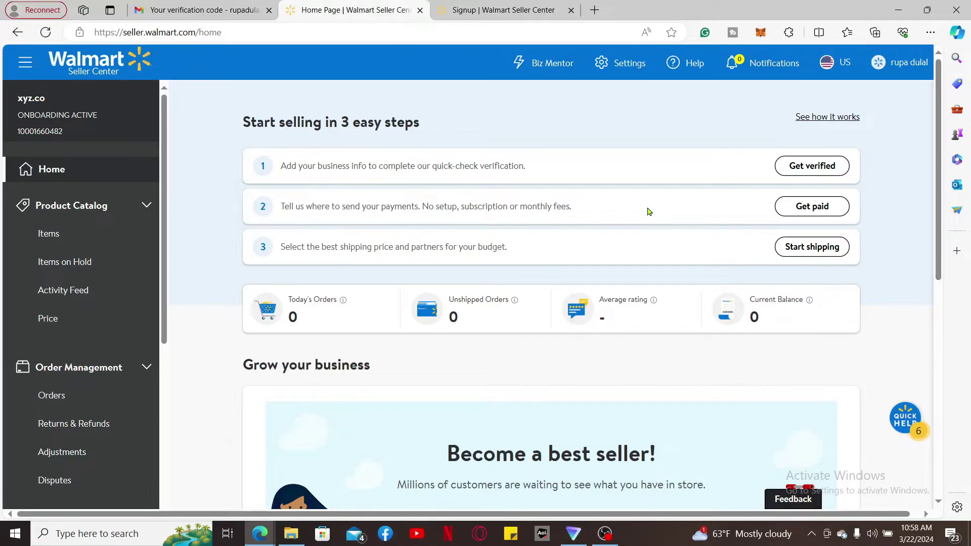
{"action": "left_click", "coordinate": [808, 171]}
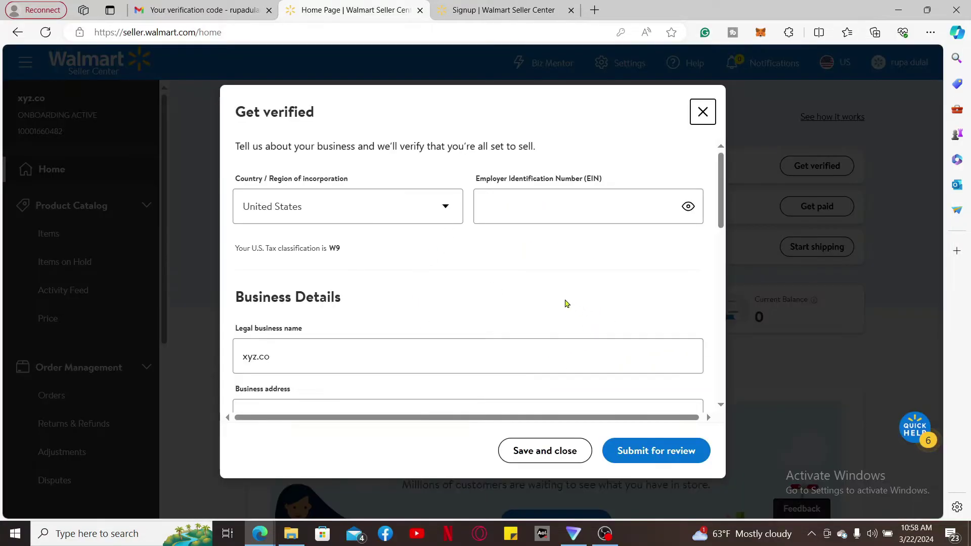
{"action": "scroll", "coordinate": [564, 300], "scroll_direction": "down", "scroll_amount": 3}
{"action": "scroll", "coordinate": [564, 299], "scroll_direction": "down", "scroll_amount": 8}
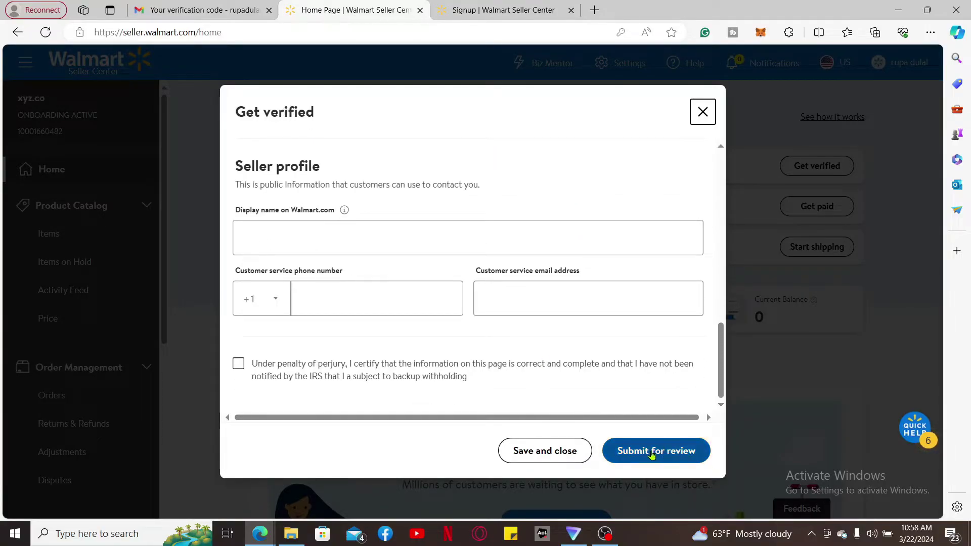
{"action": "left_click", "coordinate": [701, 118]}
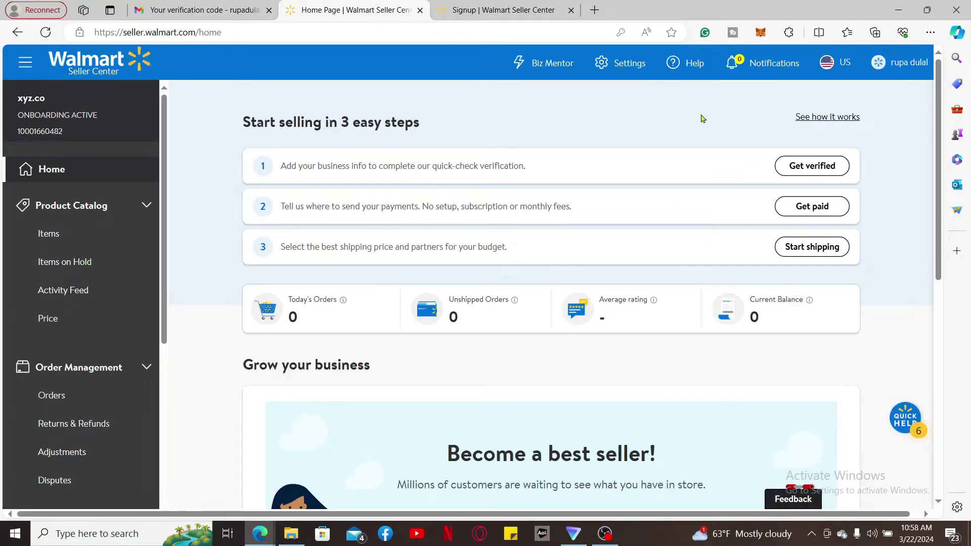